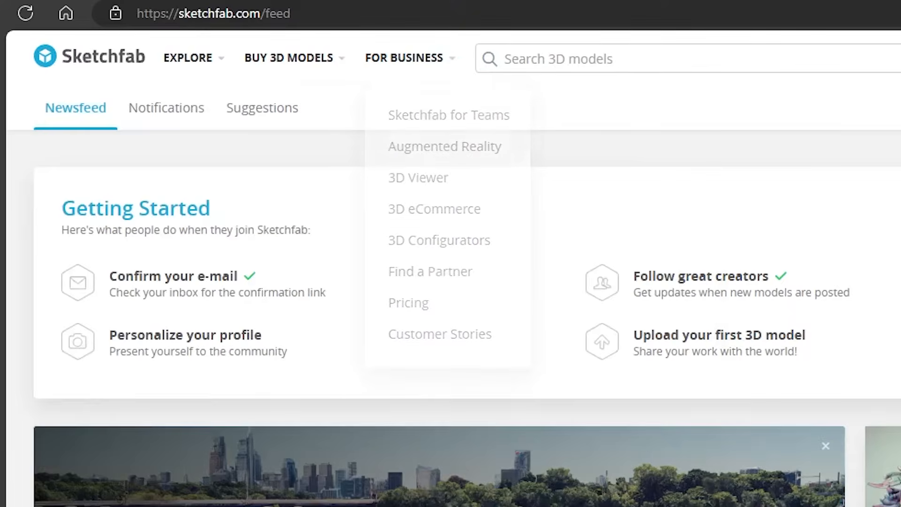
Search Sketchfab for 'knight tag:free', replacing the initial 'tag:free' query
{"action": "left_click", "coordinate": [559, 58]}
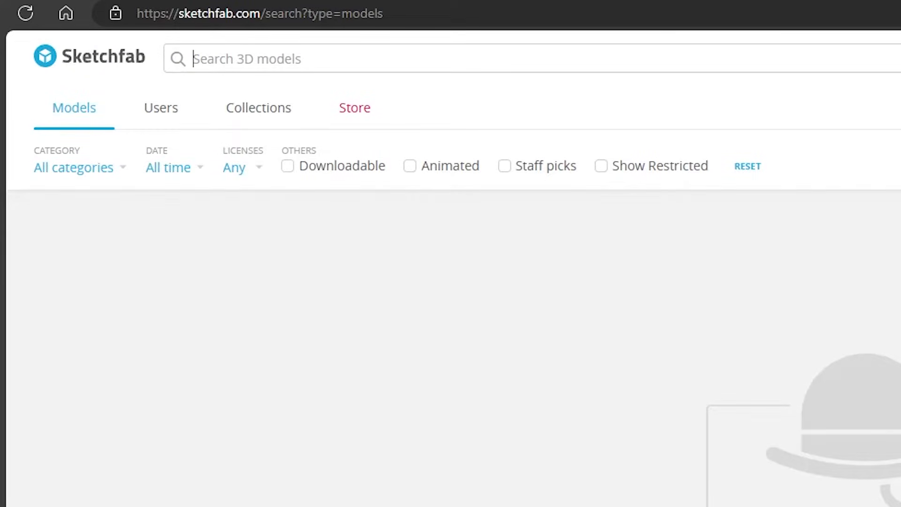
{"action": "type", "text": "tag:fre"}
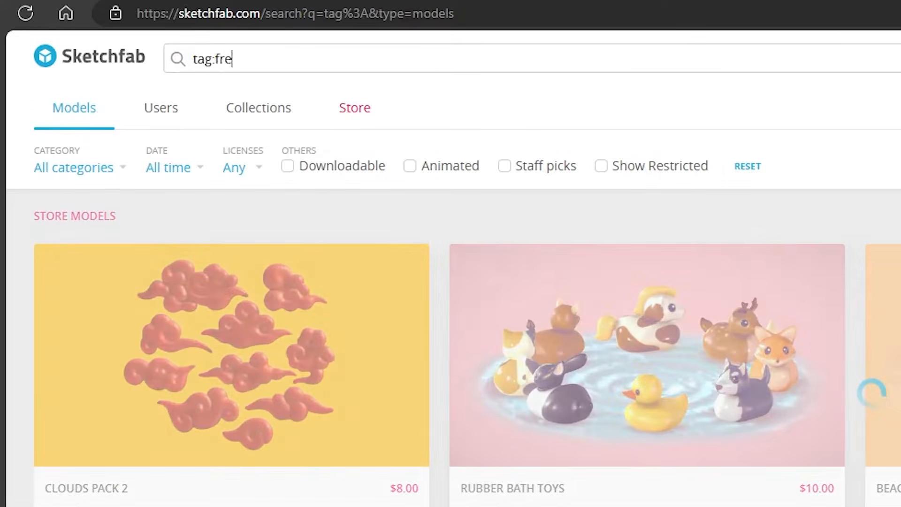
{"action": "type", "text": "e"}
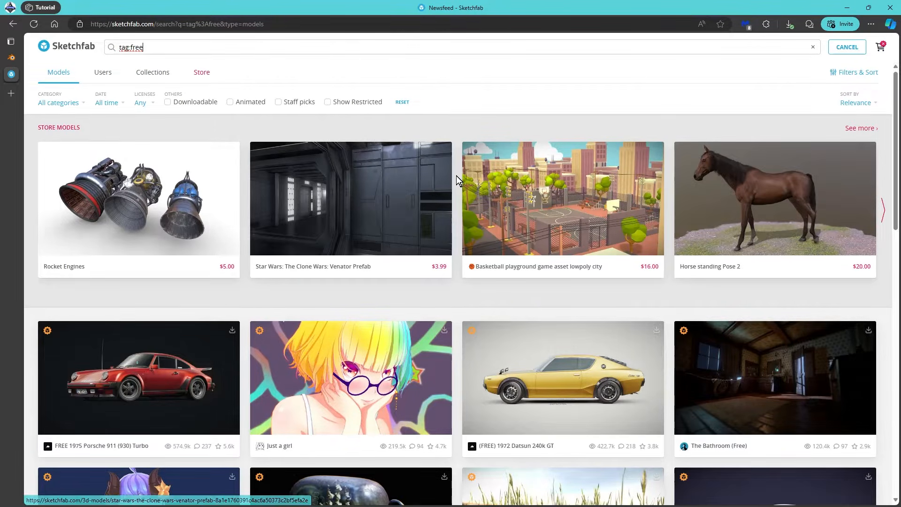
{"action": "scroll", "coordinate": [457, 175], "scroll_direction": "down", "scroll_amount": 10}
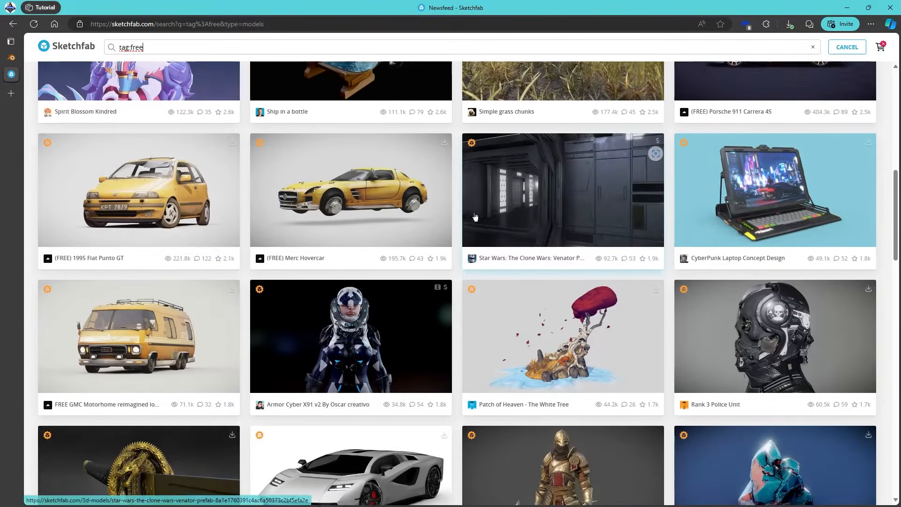
{"action": "scroll", "coordinate": [475, 216], "scroll_direction": "down", "scroll_amount": 2}
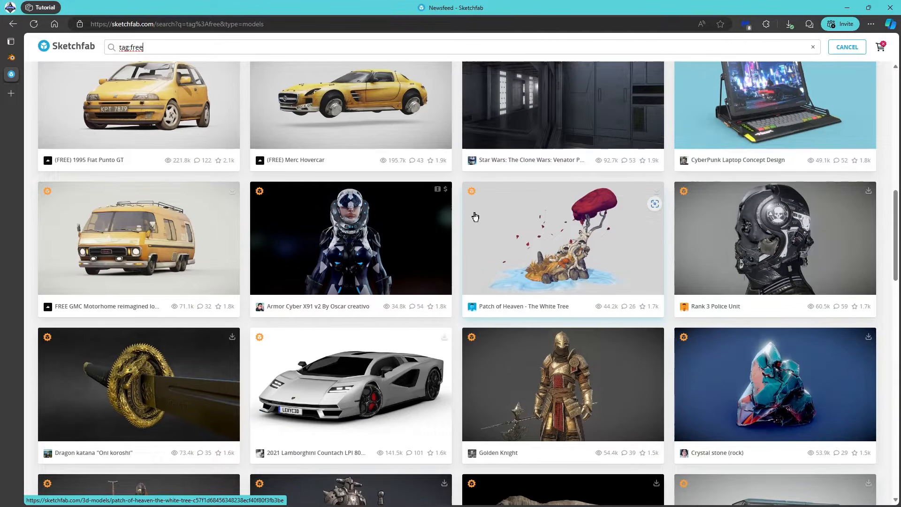
{"action": "triple_click", "coordinate": [131, 48]}
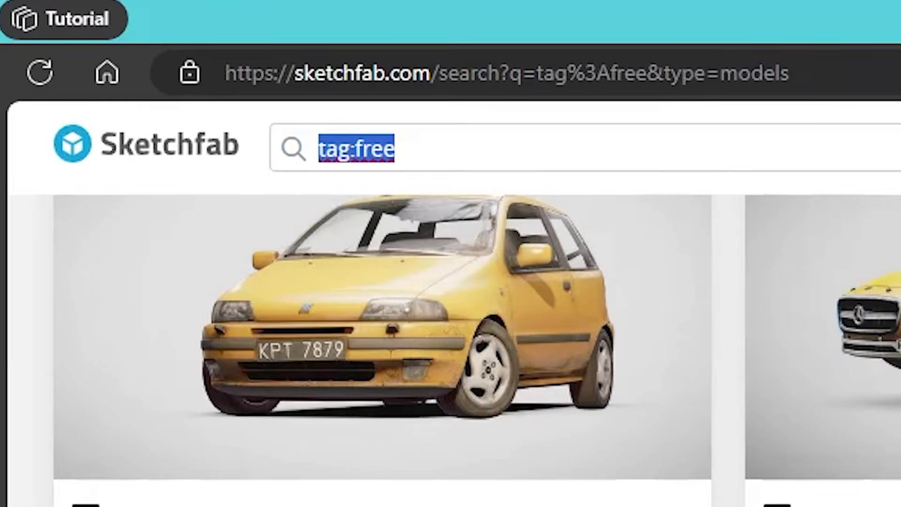
{"action": "type", "text": "knight"}
{"action": "key", "text": "Return"}
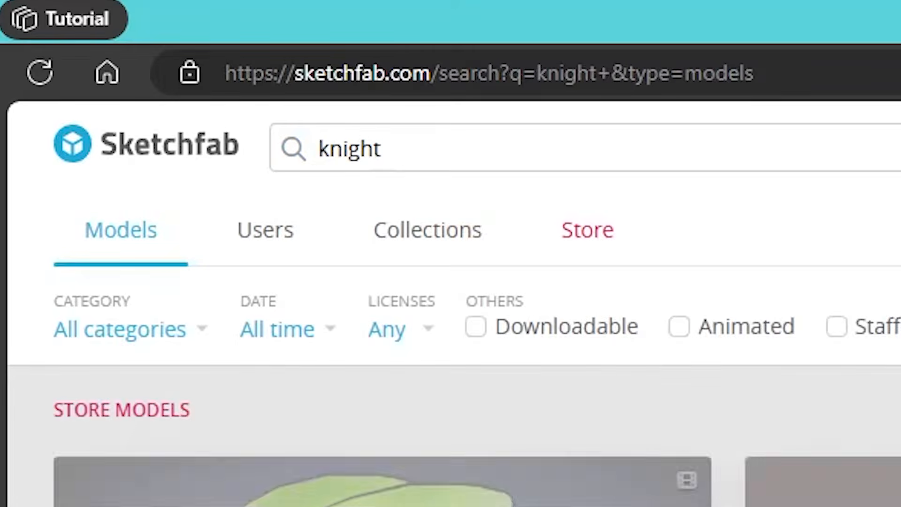
{"action": "type", "text": "tag:free"}
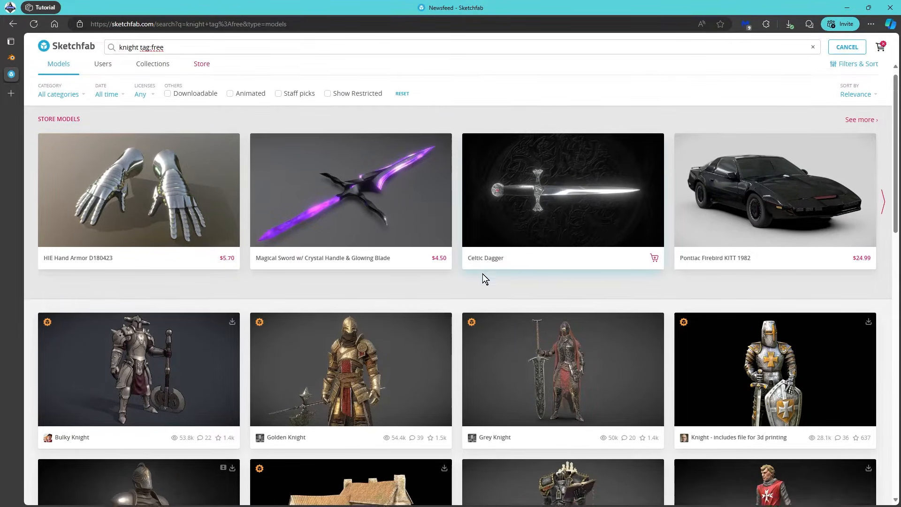
Browse the knight results and open the Medieval Knight | Sculpture | Game ready card
{"action": "scroll", "coordinate": [483, 277], "scroll_direction": "down", "scroll_amount": 3}
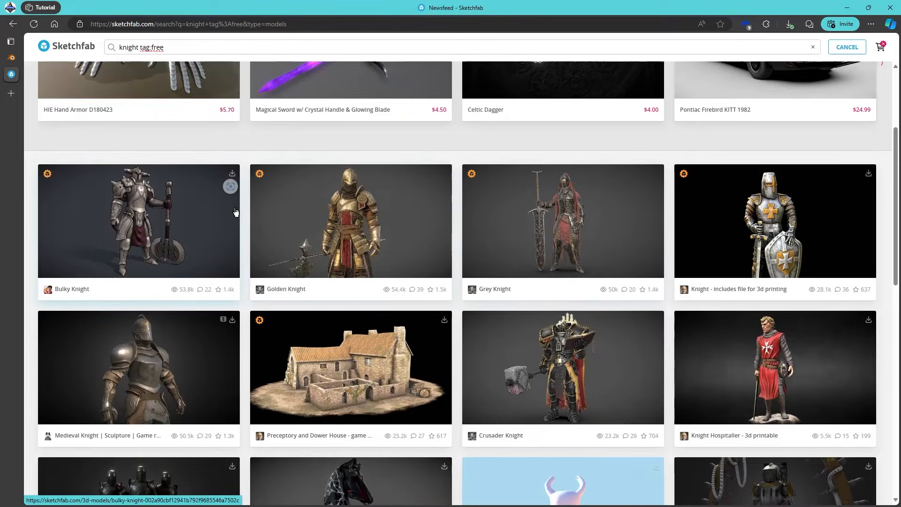
{"action": "scroll", "coordinate": [721, 266], "scroll_direction": "down", "scroll_amount": 1}
{"action": "scroll", "coordinate": [720, 266], "scroll_direction": "down", "scroll_amount": 10}
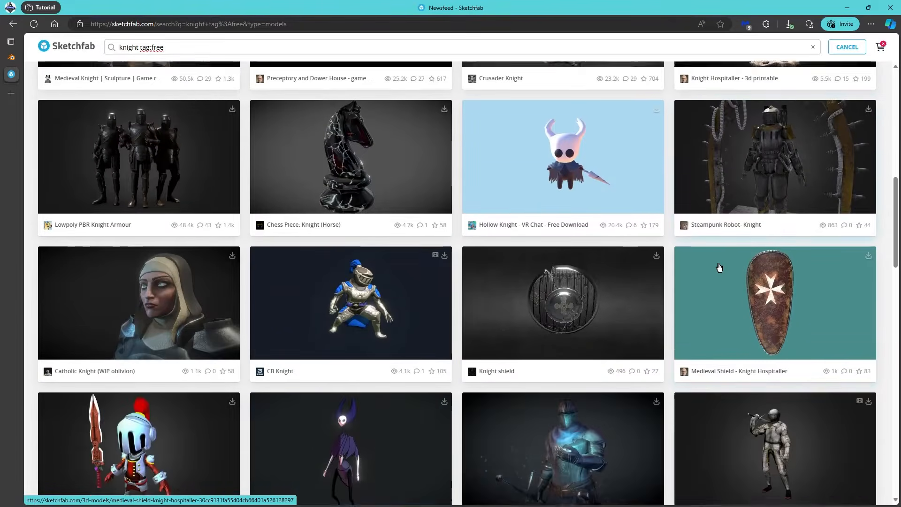
{"action": "scroll", "coordinate": [720, 267], "scroll_direction": "down", "scroll_amount": 5}
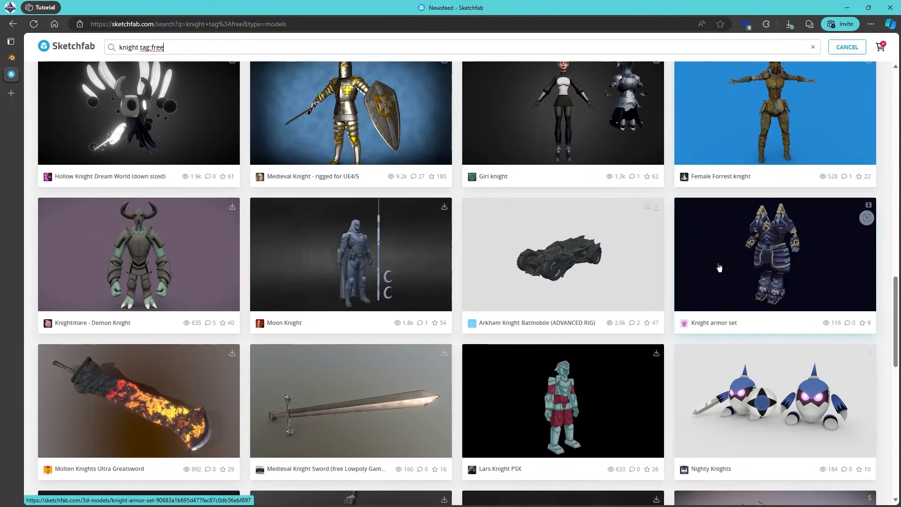
{"action": "scroll", "coordinate": [715, 265], "scroll_direction": "down", "scroll_amount": 2}
{"action": "scroll", "coordinate": [708, 260], "scroll_direction": "up", "scroll_amount": 8}
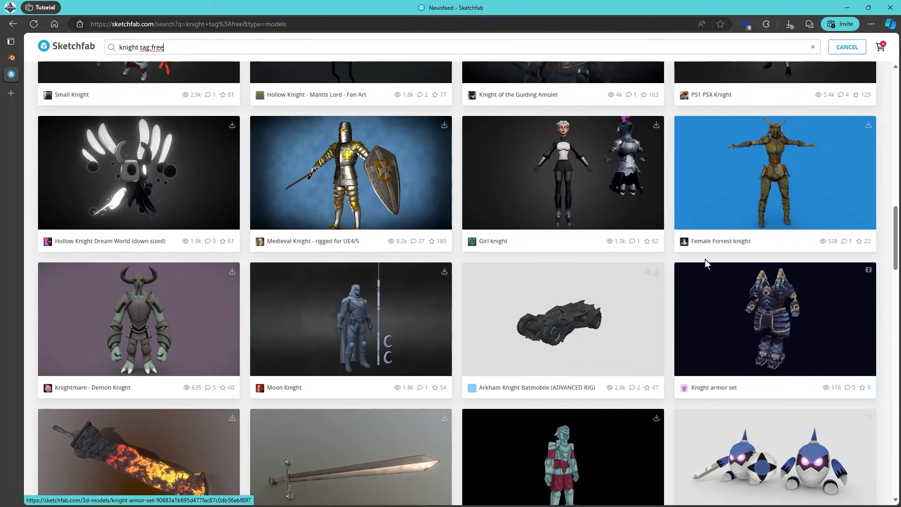
{"action": "scroll", "coordinate": [537, 253], "scroll_direction": "up", "scroll_amount": 8}
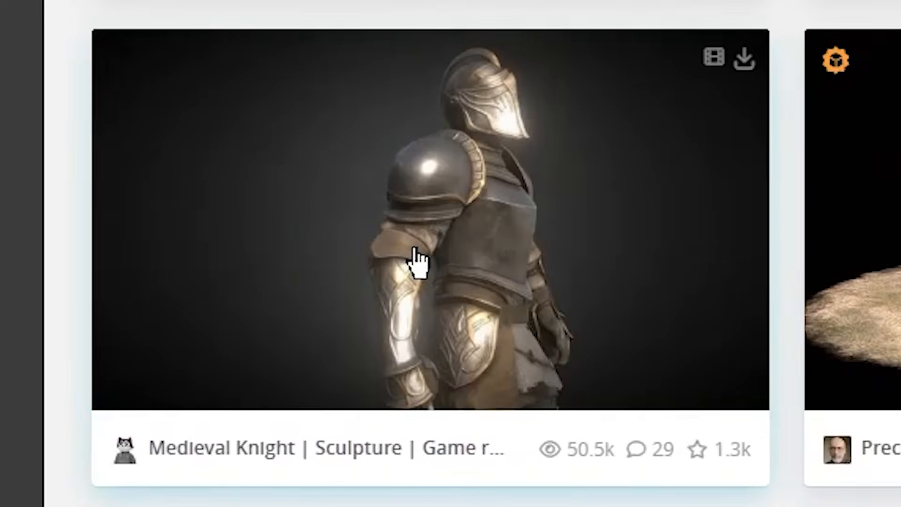
{"action": "left_click", "coordinate": [417, 225]}
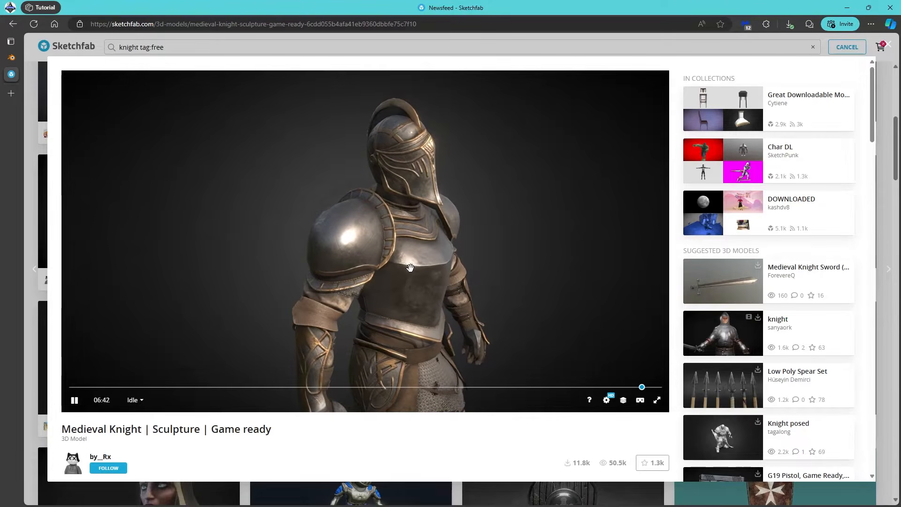
Preview the knight in the viewer, then download the model in .gltf format
{"action": "left_click_drag", "start_coordinate": [348, 274], "coordinate": [381, 263]}
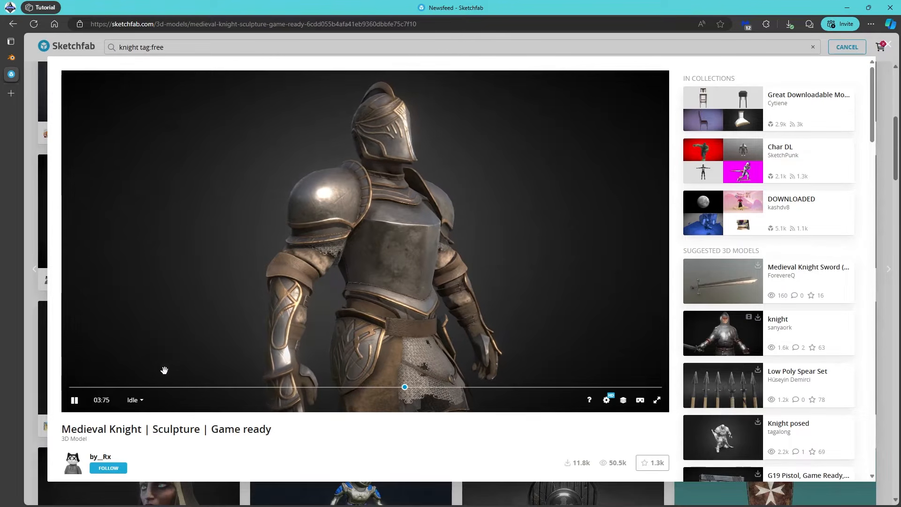
{"action": "left_click", "coordinate": [75, 400]}
{"action": "scroll", "coordinate": [338, 396], "scroll_direction": "down", "scroll_amount": 5}
{"action": "scroll", "coordinate": [347, 433], "scroll_direction": "down", "scroll_amount": 2}
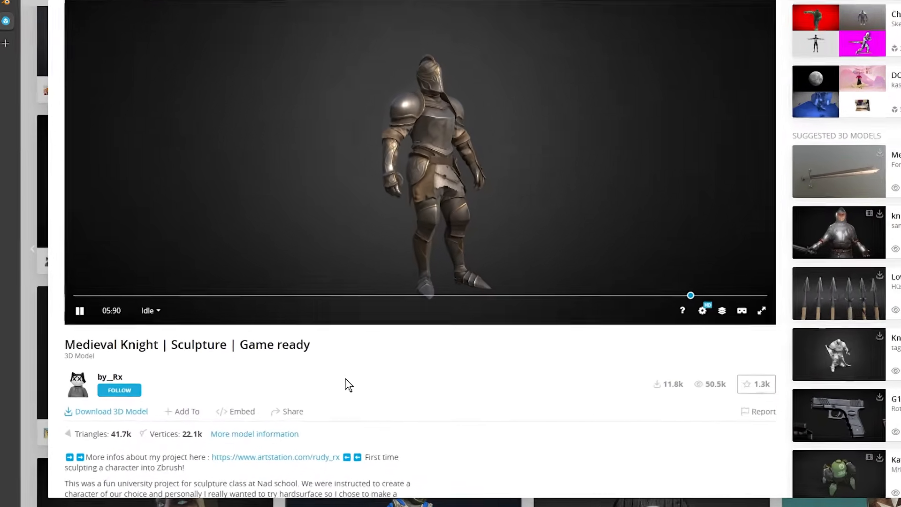
{"action": "scroll", "coordinate": [346, 379], "scroll_direction": "down", "scroll_amount": 5}
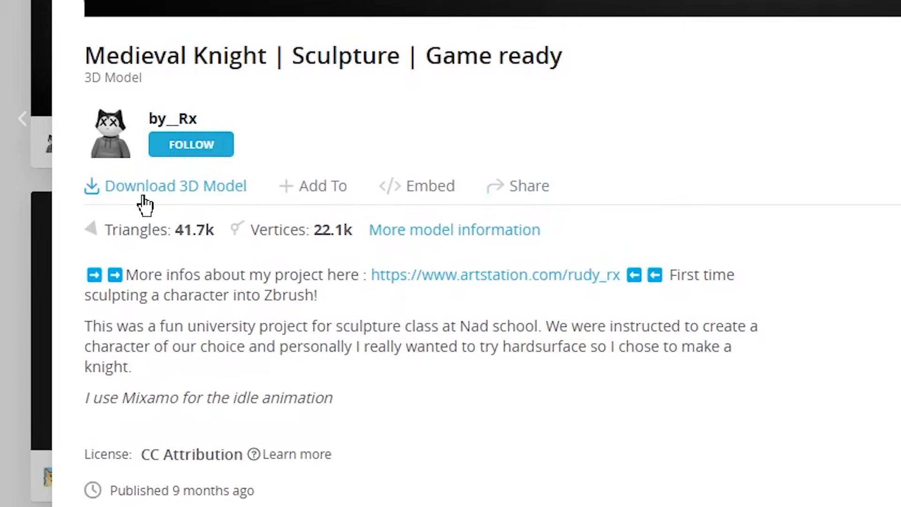
{"action": "left_click", "coordinate": [184, 190]}
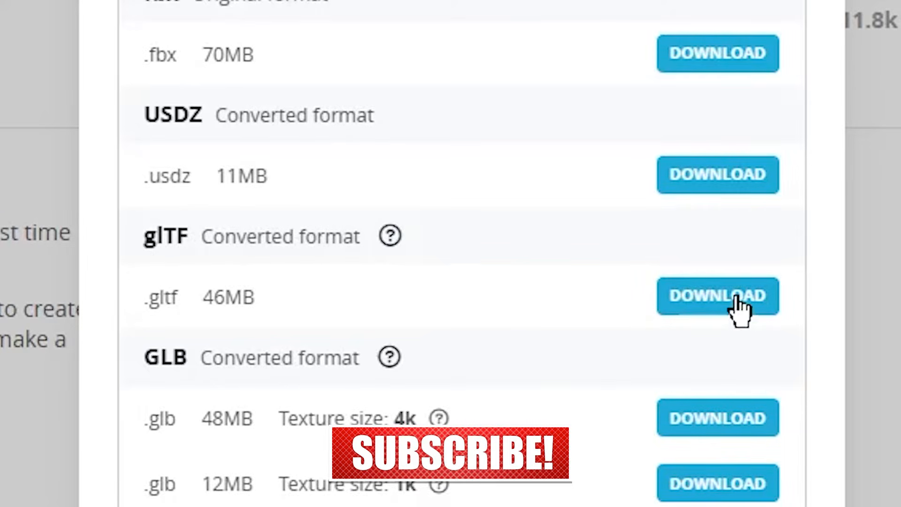
{"action": "left_click", "coordinate": [723, 298]}
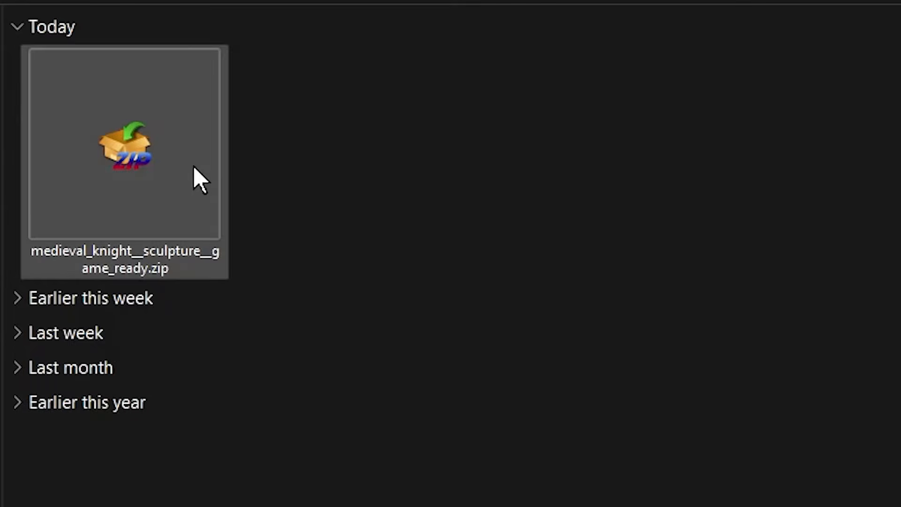
Extract the downloaded knight zip and open the extracted model folder
{"action": "right_click", "coordinate": [118, 153]}
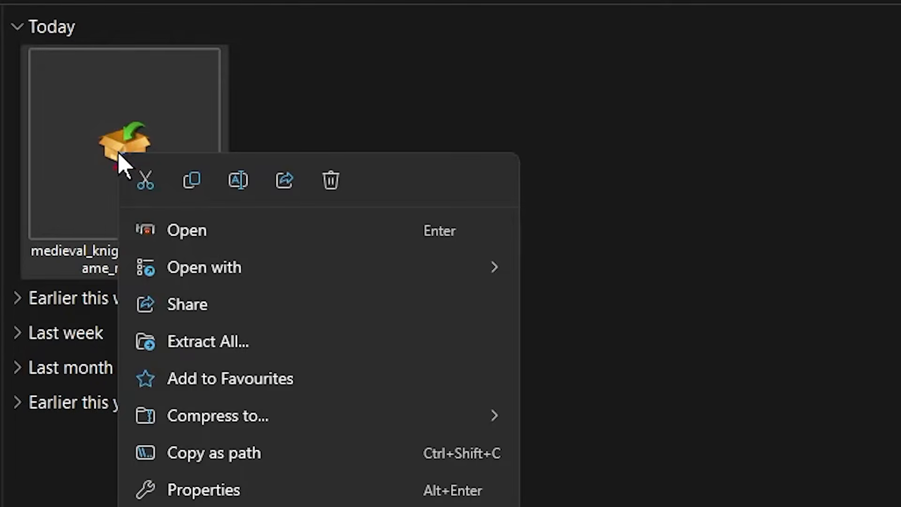
{"action": "left_click", "coordinate": [268, 349]}
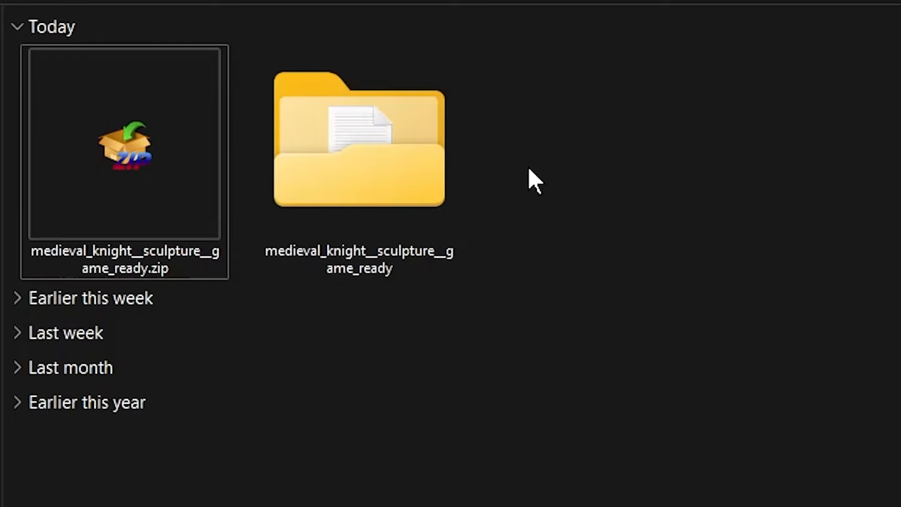
{"action": "double_click", "coordinate": [330, 158]}
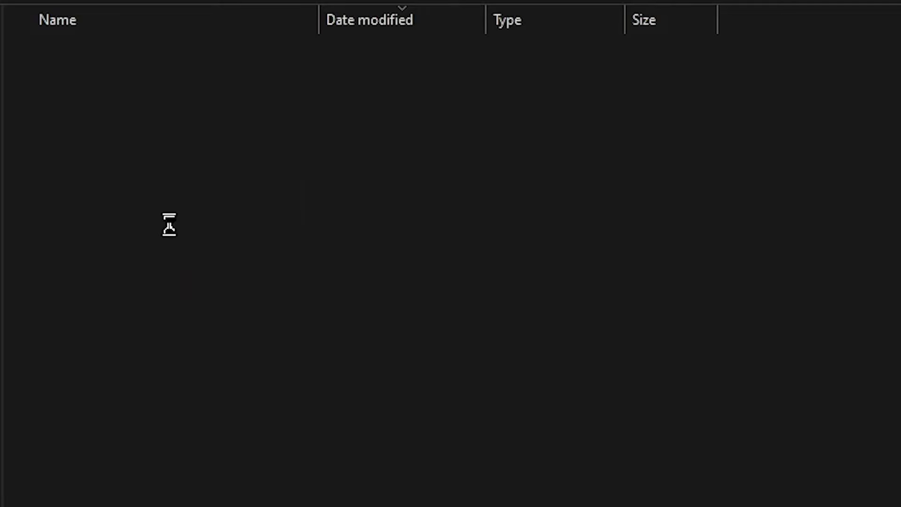
{"action": "scroll", "coordinate": [163, 237], "scroll_direction": "up", "scroll_amount": 4, "text": "ctrl"}
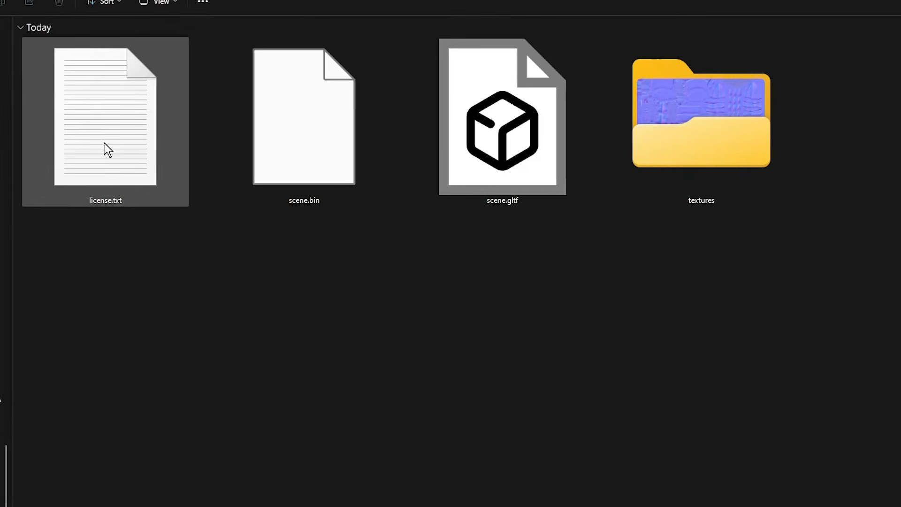
Look through license.txt, scene.bin and textures, then select scene.gltf
{"action": "left_click", "coordinate": [131, 189]}
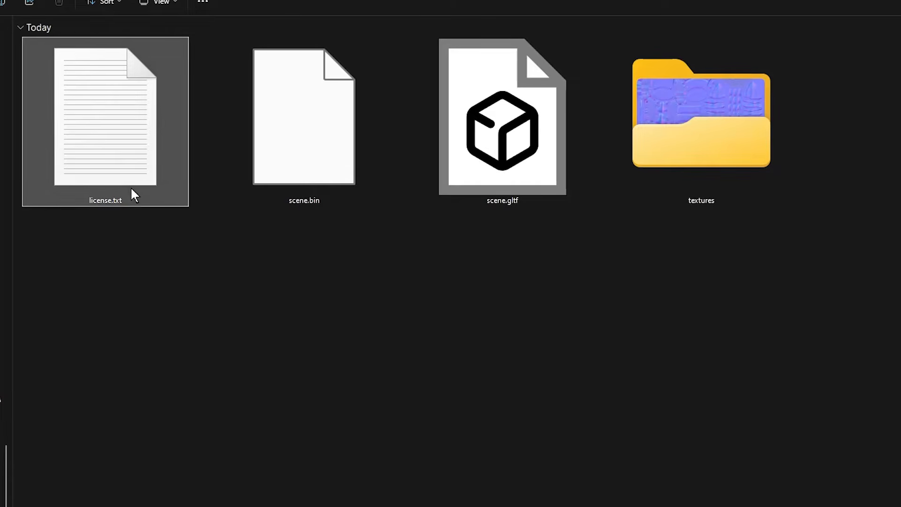
{"action": "left_click", "coordinate": [304, 175]}
{"action": "left_click", "coordinate": [719, 142]}
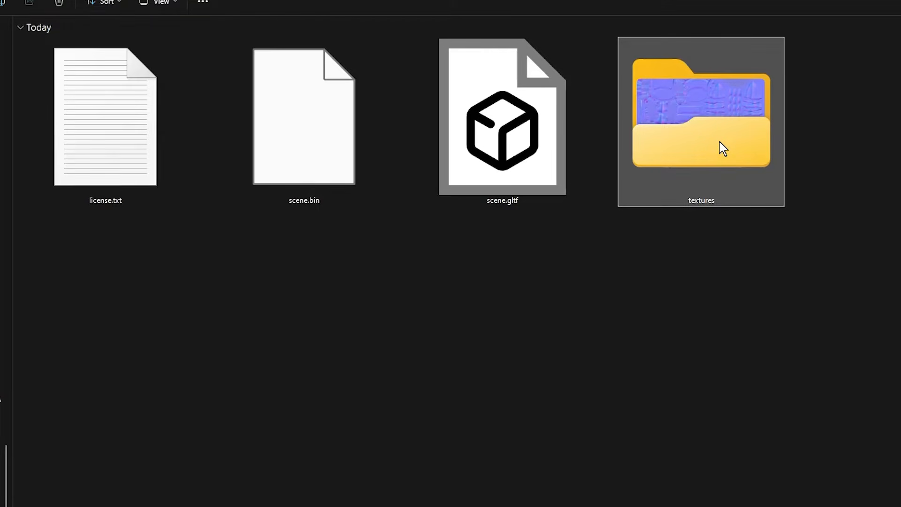
{"action": "left_click", "coordinate": [521, 164]}
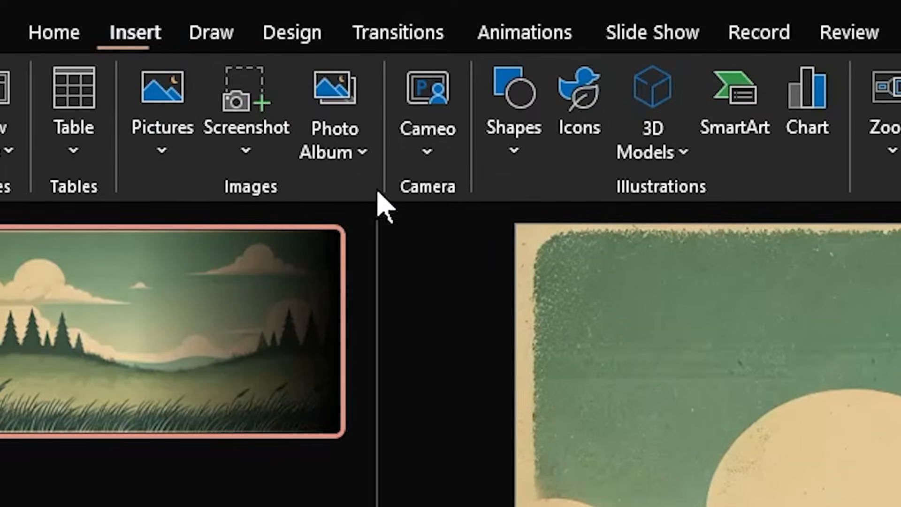
Insert scene.gltf as a 3D model from this device, using the All Files (*.*) filter
{"action": "left_click", "coordinate": [661, 161]}
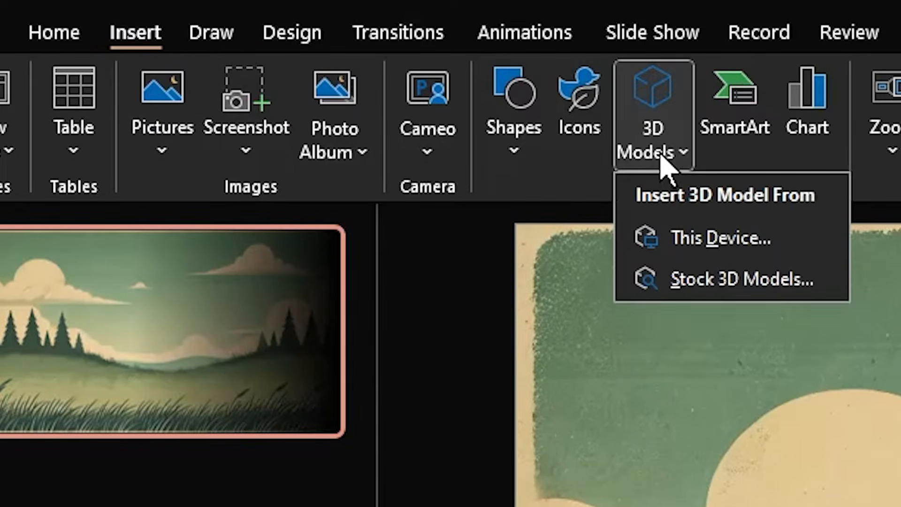
{"action": "left_click", "coordinate": [775, 242]}
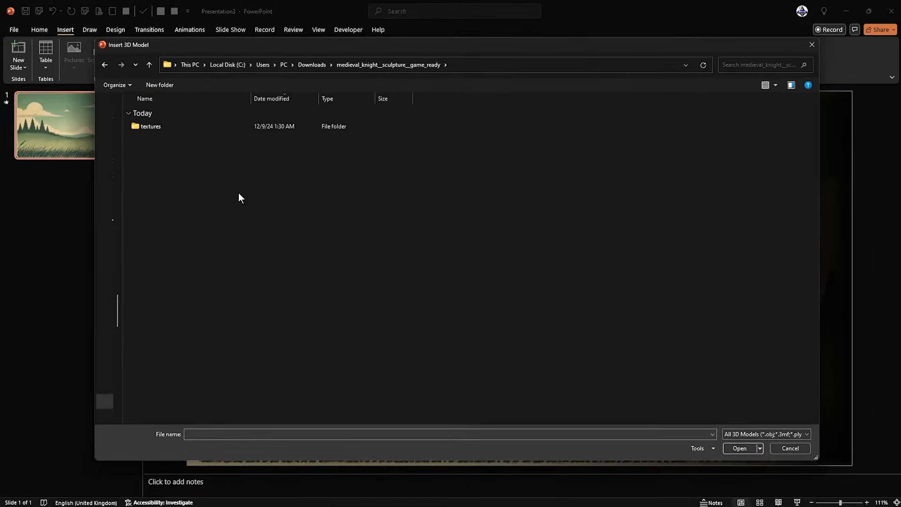
{"action": "left_click", "coordinate": [171, 126]}
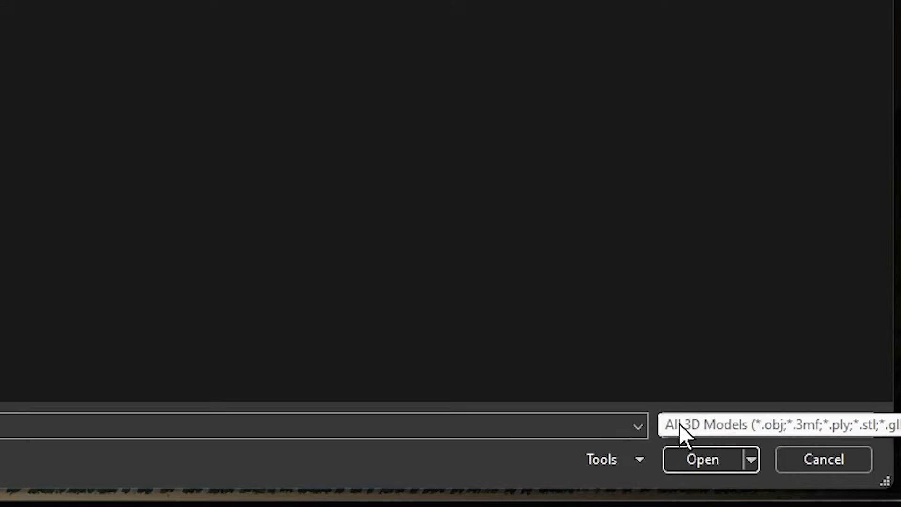
{"action": "left_click", "coordinate": [736, 424]}
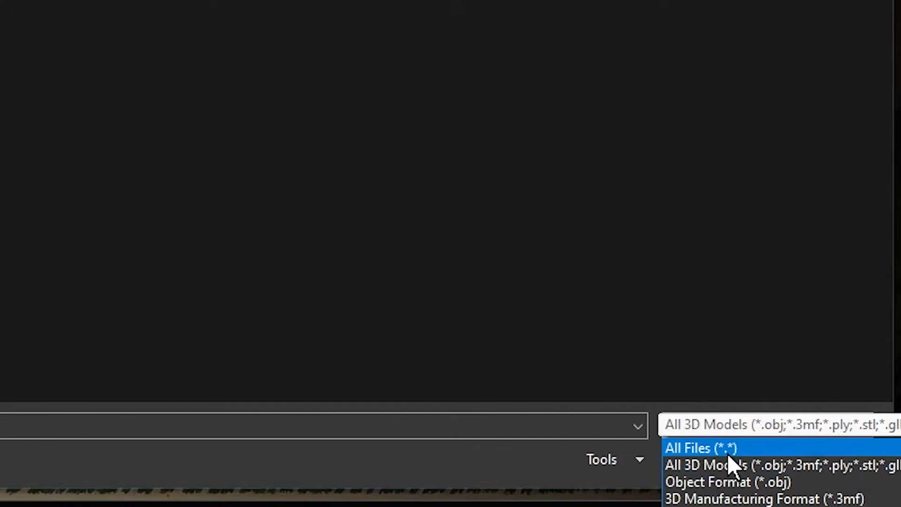
{"action": "left_click", "coordinate": [759, 450]}
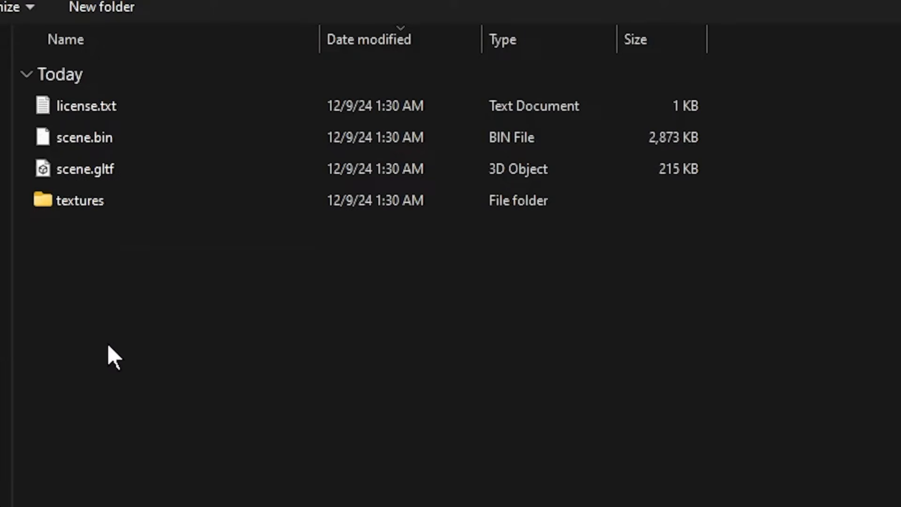
{"action": "left_click", "coordinate": [121, 170]}
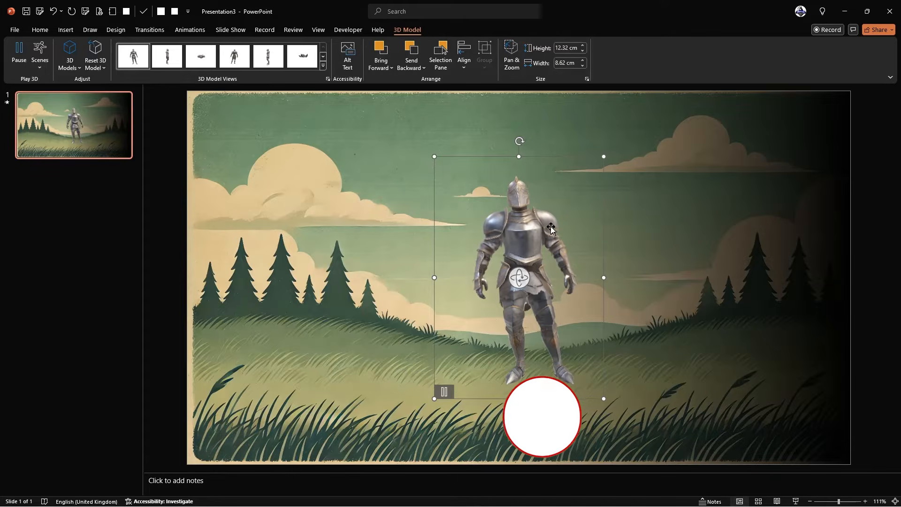
Shift the knight left, enlarge it to 16.03 × 11.85 cm, and spin it in 3D
{"action": "left_click_drag", "start_coordinate": [515, 234], "coordinate": [341, 191]}
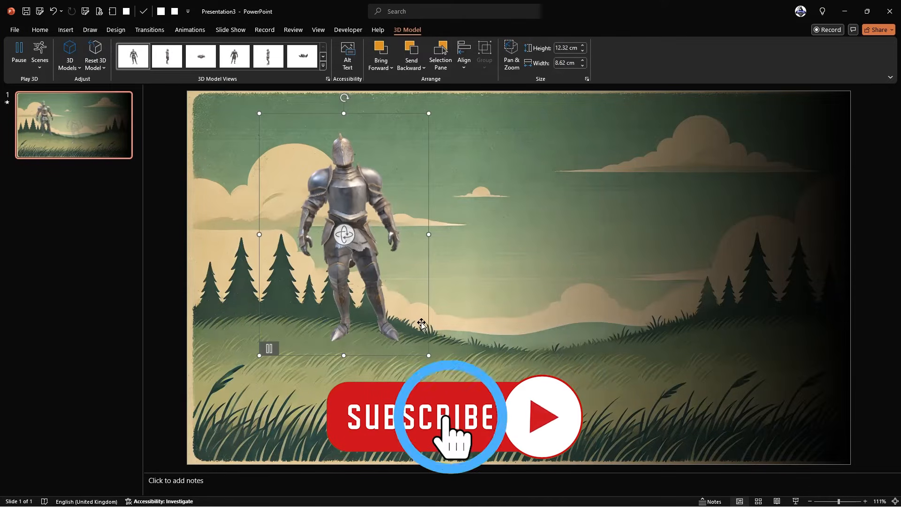
{"action": "left_click_drag", "start_coordinate": [476, 423], "coordinate": [476, 424]}
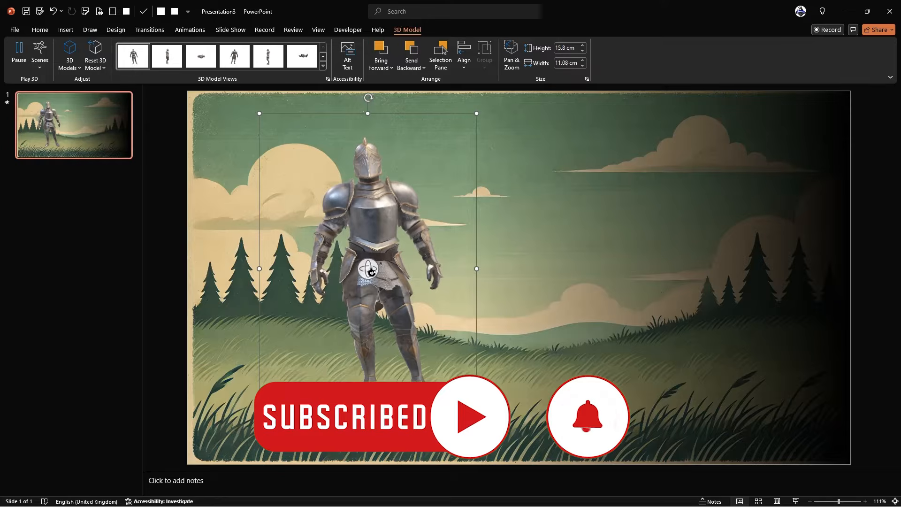
{"action": "mouse_move", "coordinate": [387, 280]}
{"action": "left_mouse_down"}
{"action": "mouse_move", "coordinate": [570, 279]}
{"action": "mouse_move", "coordinate": [460, 259]}
{"action": "mouse_move", "coordinate": [325, 276]}
{"action": "mouse_move", "coordinate": [249, 314]}
{"action": "mouse_move", "coordinate": [366, 281]}
{"action": "mouse_move", "coordinate": [544, 268]}
{"action": "mouse_move", "coordinate": [648, 271]}
{"action": "mouse_move", "coordinate": [452, 270]}
{"action": "mouse_move", "coordinate": [397, 282]}
{"action": "left_mouse_up"}
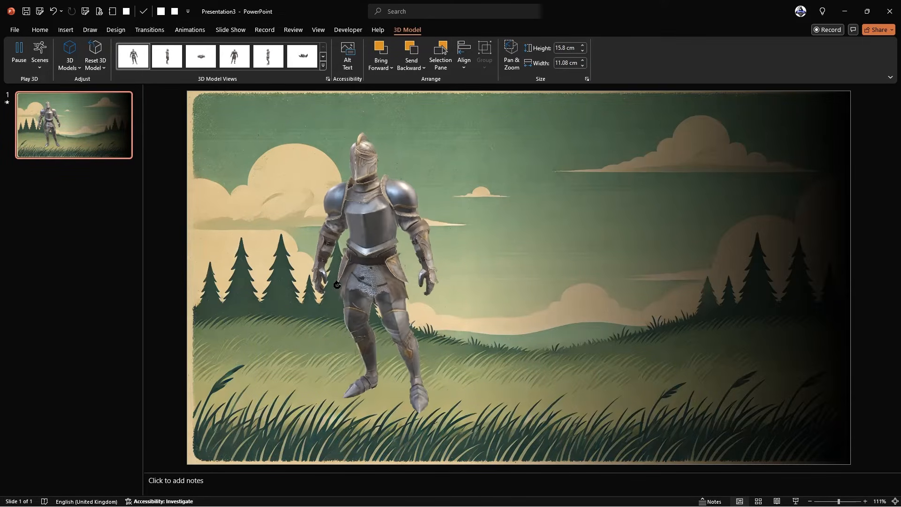
Give the knight an angled preset view, place it at the left edge, enlarge to 23.46 × 16.1 cm
{"action": "left_click", "coordinate": [324, 64]}
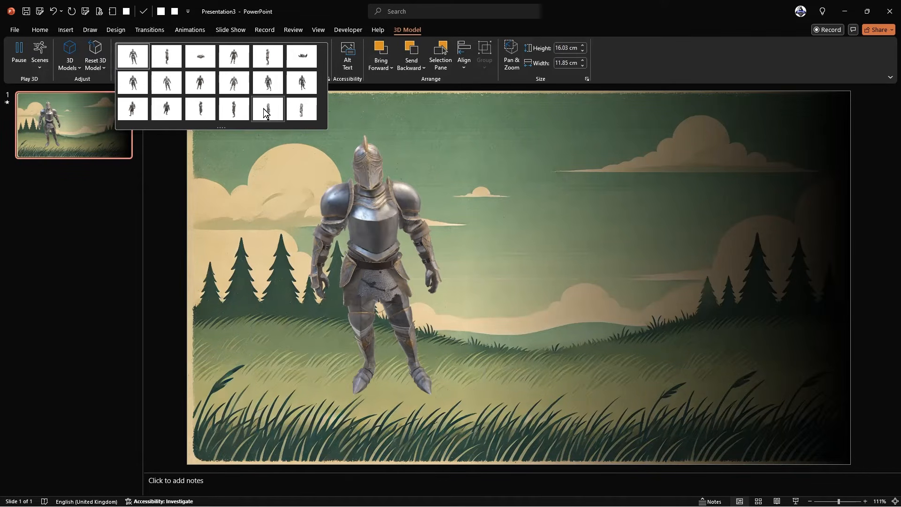
{"action": "left_click", "coordinate": [303, 83]}
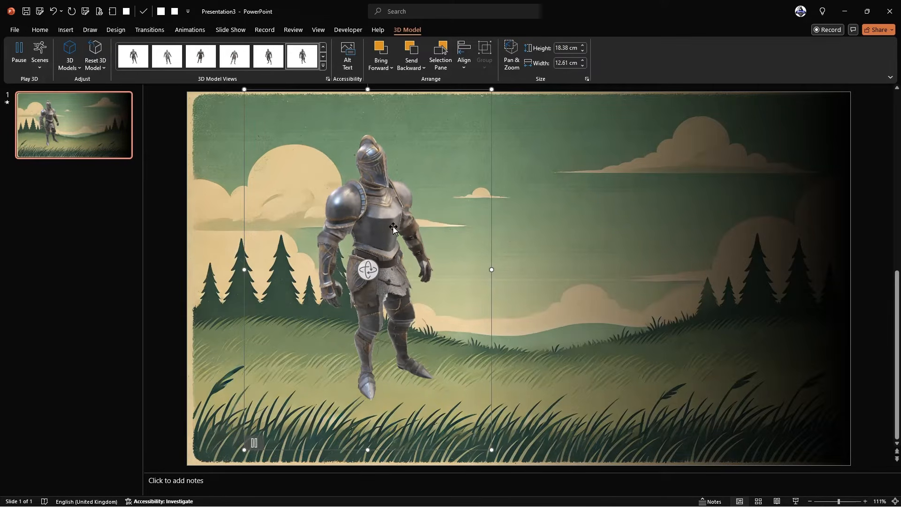
{"action": "left_click_drag", "start_coordinate": [374, 222], "coordinate": [346, 249]}
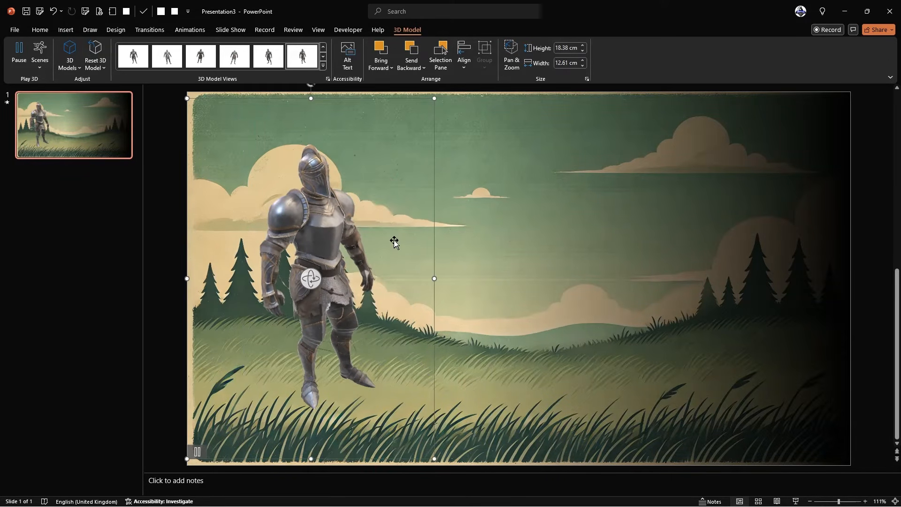
{"action": "scroll", "coordinate": [394, 241], "scroll_direction": "down", "scroll_amount": 6}
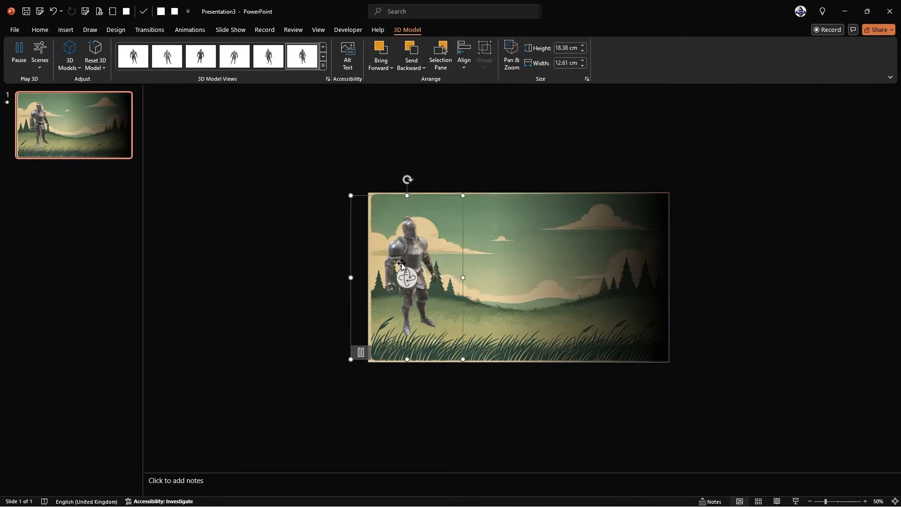
{"action": "left_click_drag", "start_coordinate": [351, 359], "coordinate": [322, 402]}
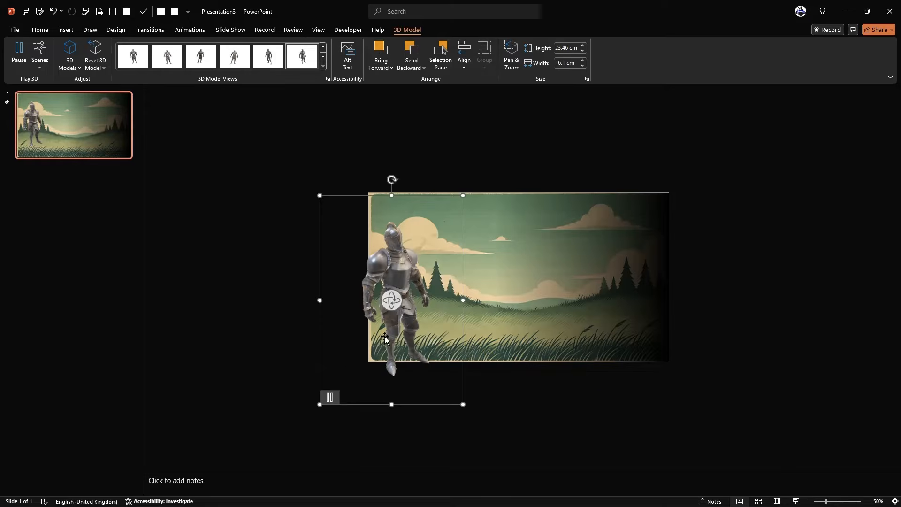
{"action": "left_click", "coordinate": [516, 270]}
{"action": "left_click", "coordinate": [397, 153]}
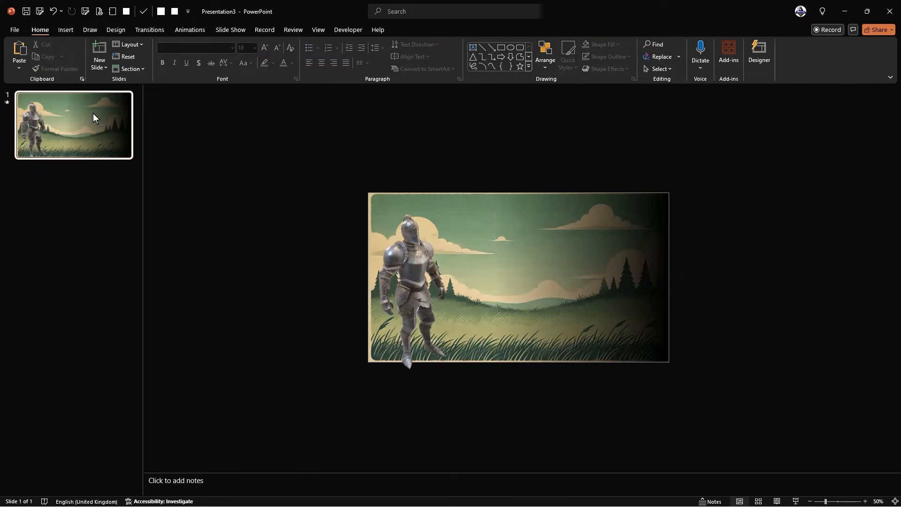
Duplicate the slide; on slide 2 turn the knight to profile, enlarge it and move it right
{"action": "key", "text": "ctrl+d"}
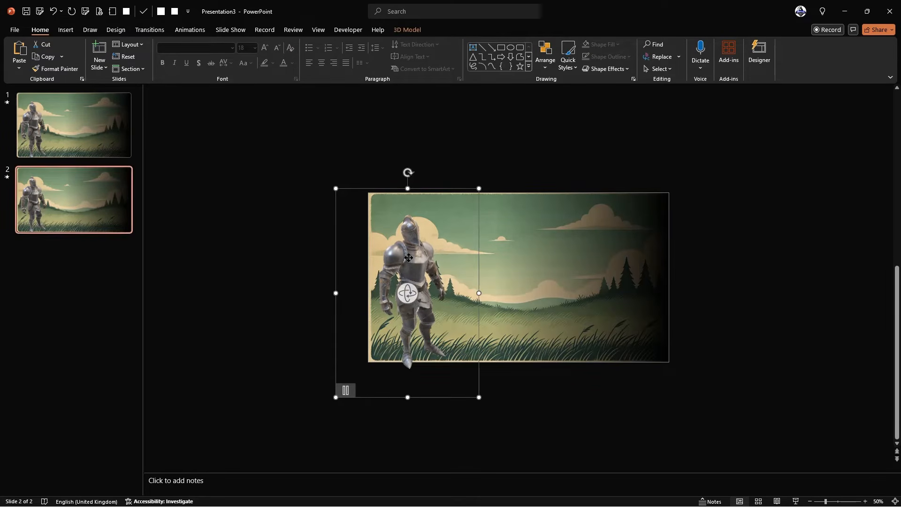
{"action": "left_click_drag", "start_coordinate": [408, 257], "coordinate": [519, 264]}
{"action": "left_click_drag", "start_coordinate": [526, 301], "coordinate": [471, 363]}
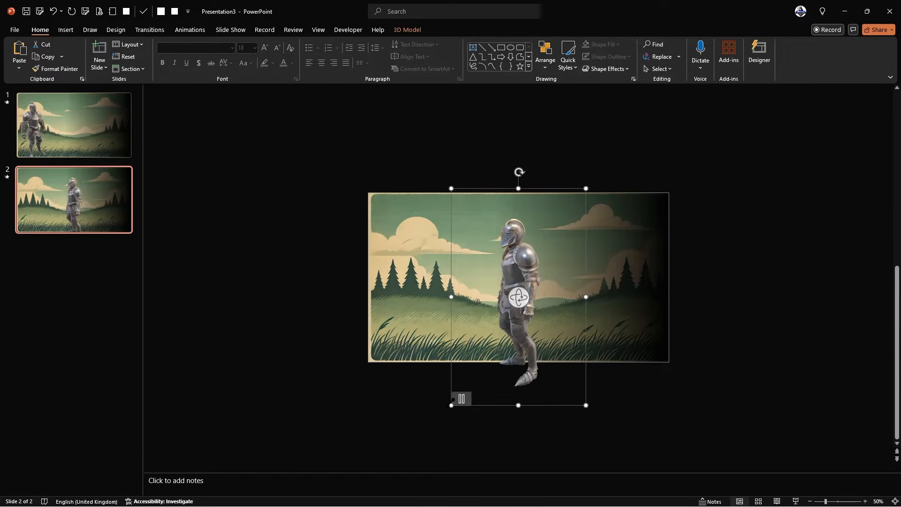
{"action": "left_click_drag", "start_coordinate": [452, 405], "coordinate": [363, 472]}
{"action": "left_click_drag", "start_coordinate": [493, 232], "coordinate": [631, 221]}
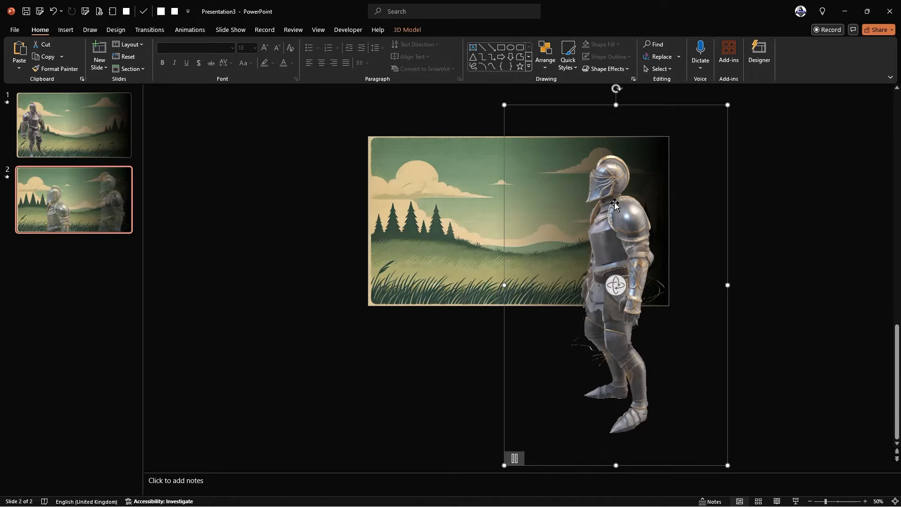
{"action": "left_click", "coordinate": [279, 171]}
{"action": "left_click", "coordinate": [71, 122]}
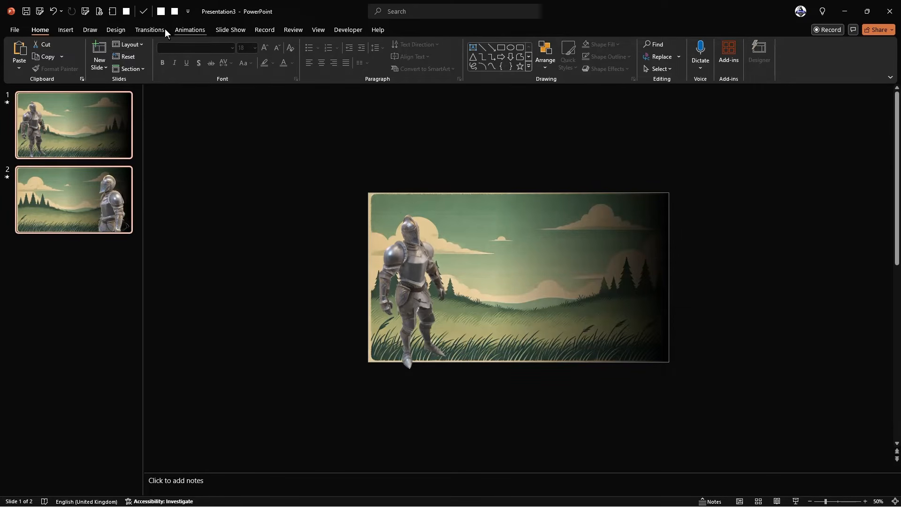
Apply the Morph transition, then run the slide show from the start and advance once
{"action": "left_click", "coordinate": [163, 30]}
{"action": "left_click", "coordinate": [100, 57]}
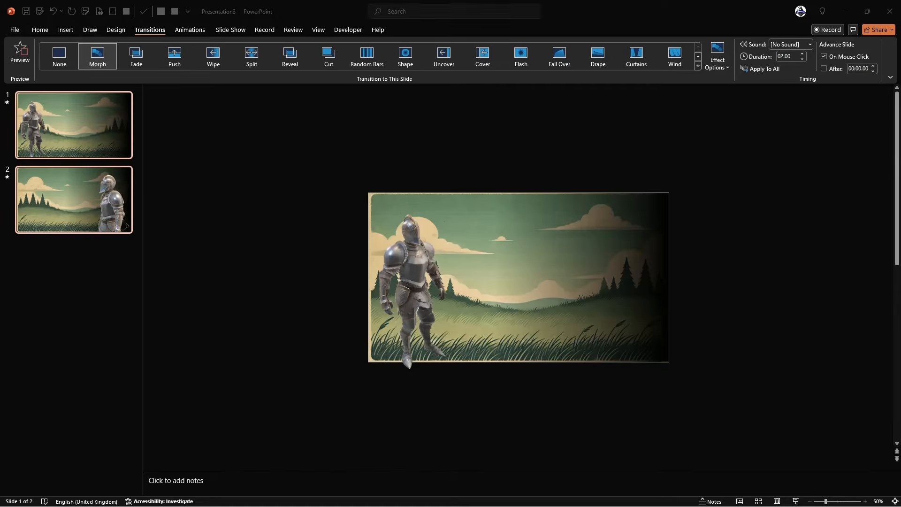
{"action": "key", "text": "F5"}
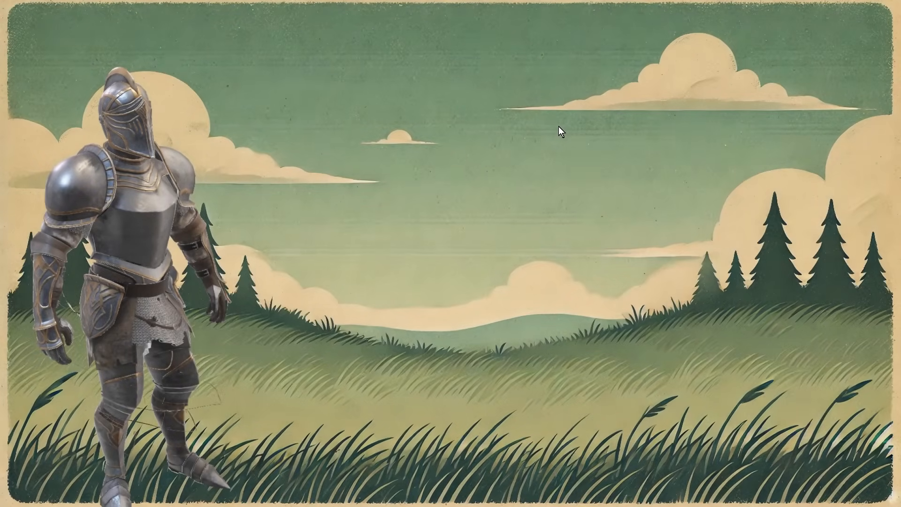
{"action": "left_click", "coordinate": [559, 127]}
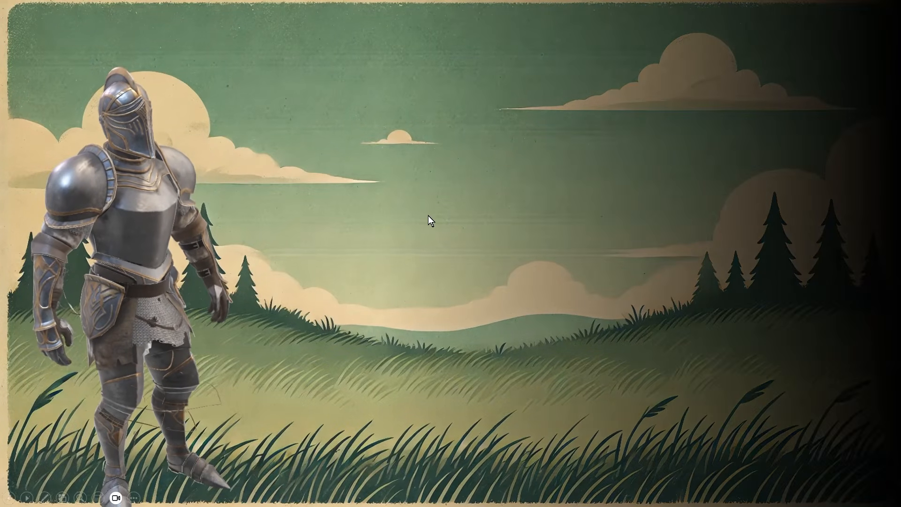